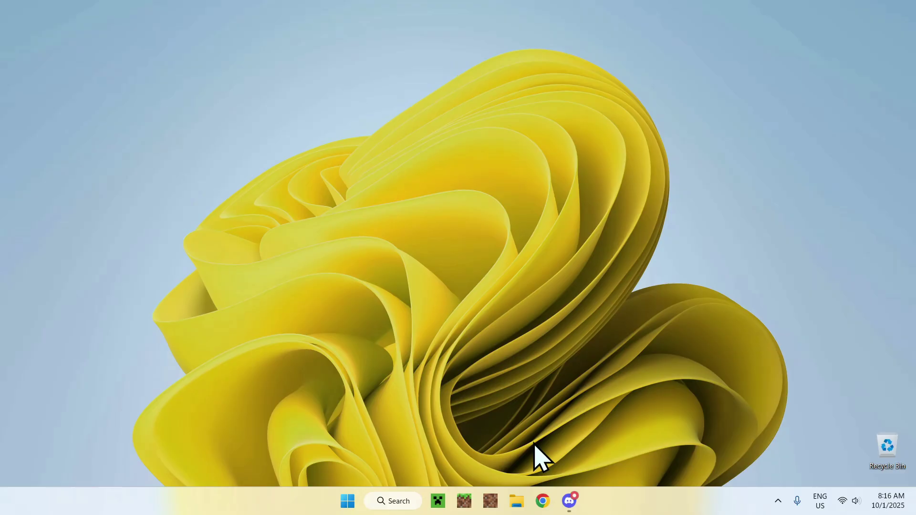
Step: Switch to Discord and open the fullbright-minecraft-bedrock-pack channel in The Fanatics! server
click(569, 500)
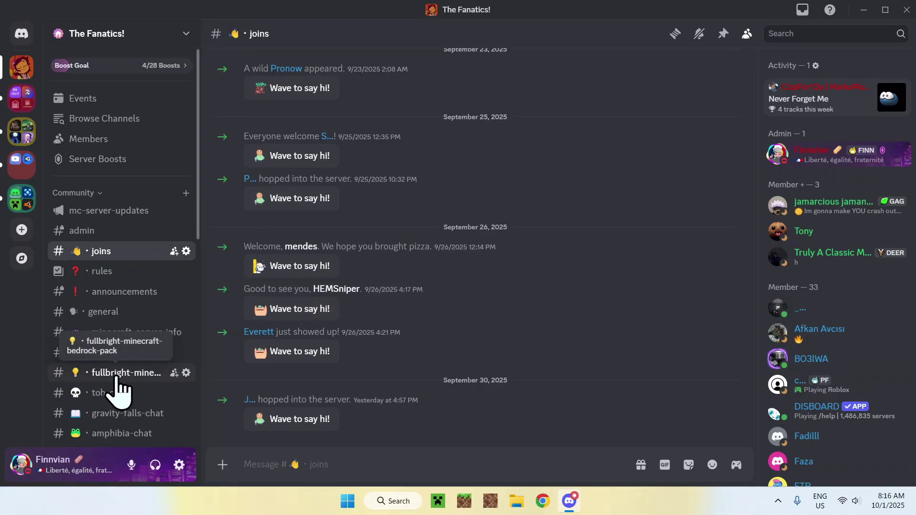
click(115, 377)
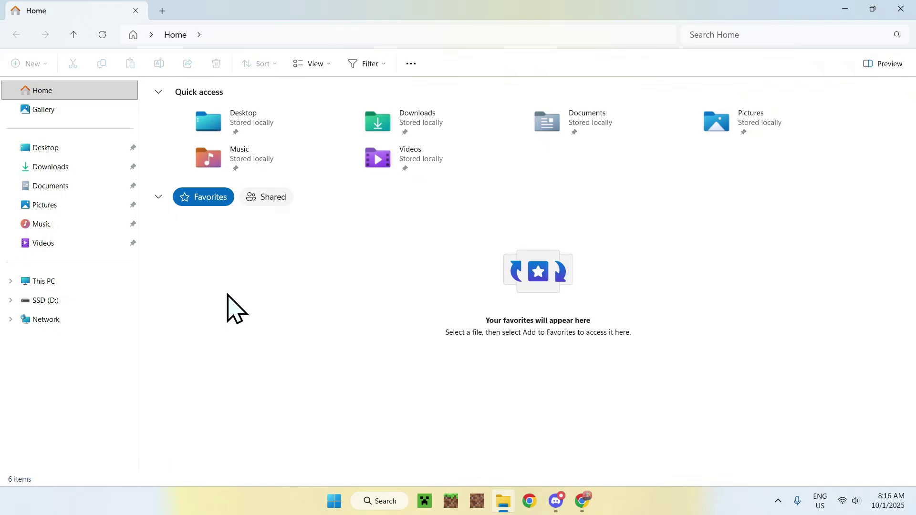
Step: Open the file Fullbright Minecraft Bedrock.mcpack from the Downloads folder with Minecraft to import it
click(89, 173)
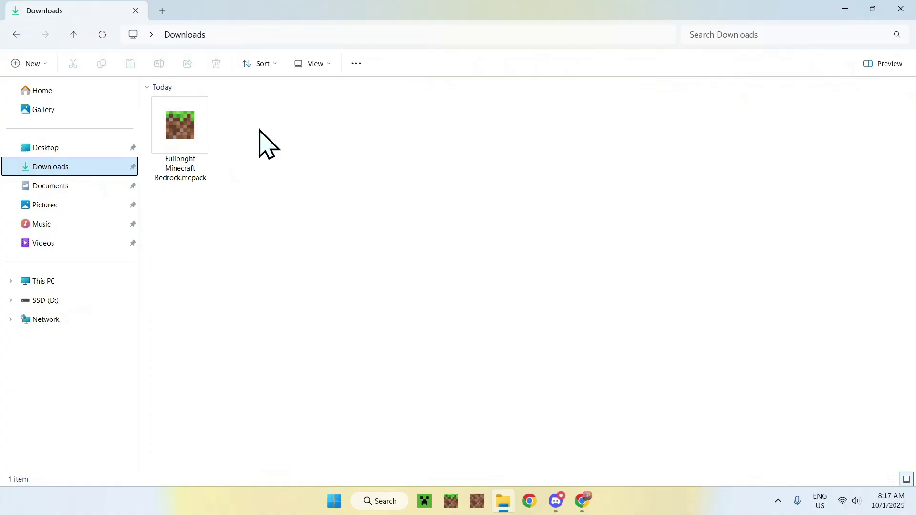
click(179, 127)
right_click(180, 127)
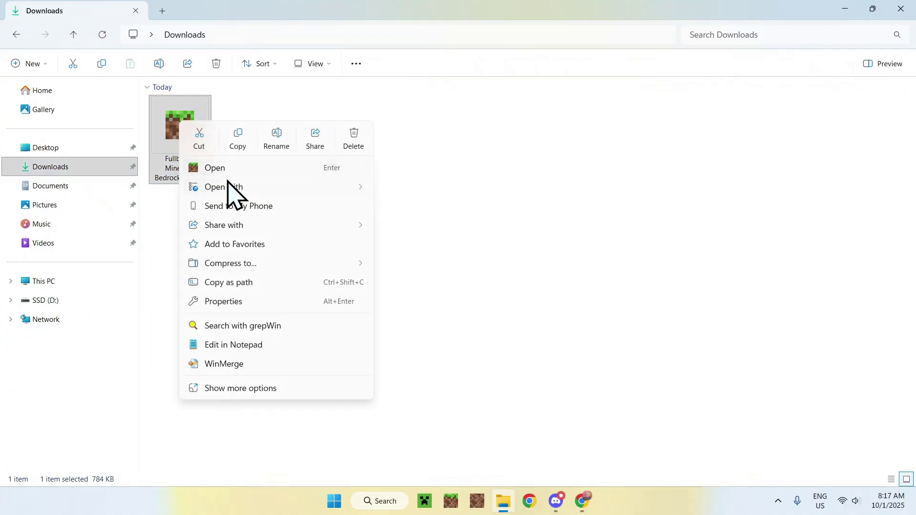
mouse_move(233, 187)
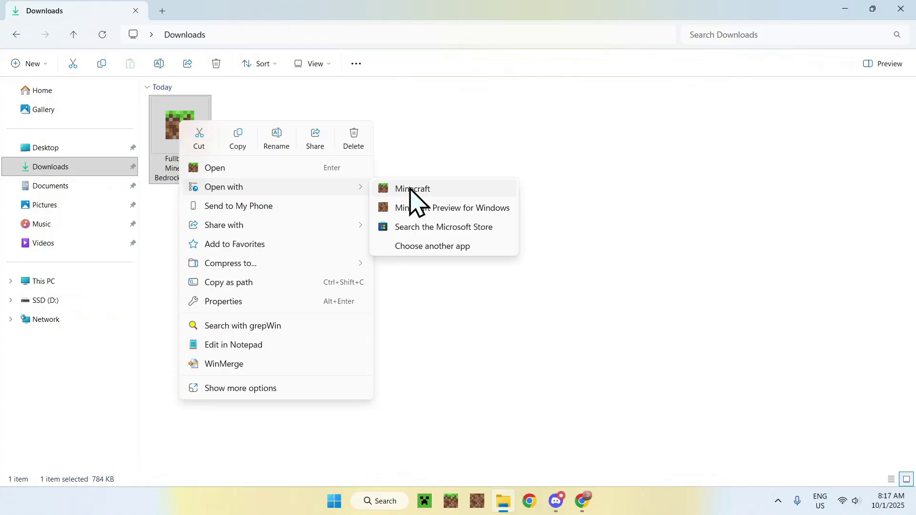
click(445, 189)
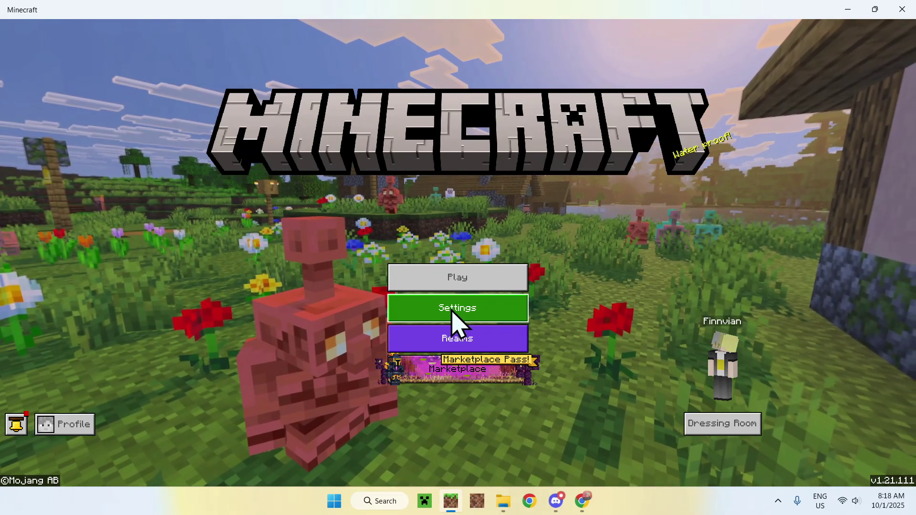
Step: Activate the Night Vision For Minecraft Bedrock pack in the global resources, check the active packs and leave the settings
click(453, 314)
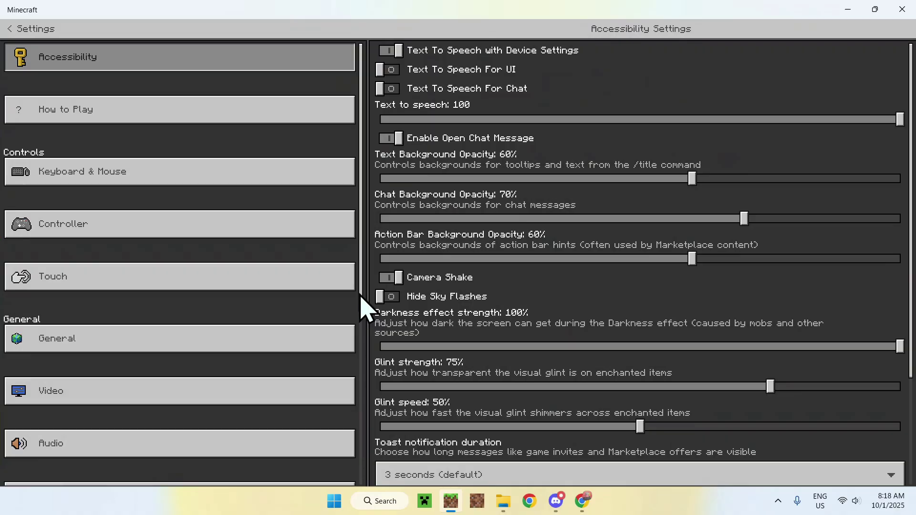
scroll(368, 328, down, 1)
drag(367, 317, 370, 496)
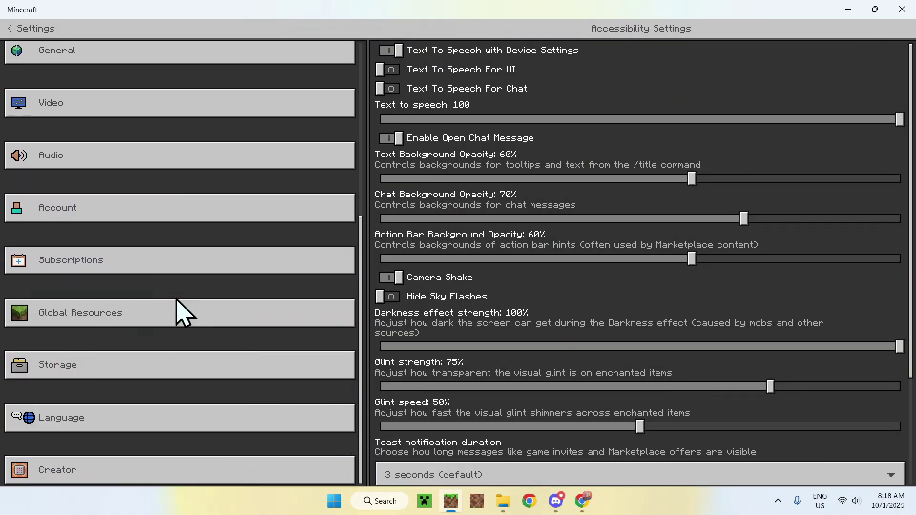
click(169, 317)
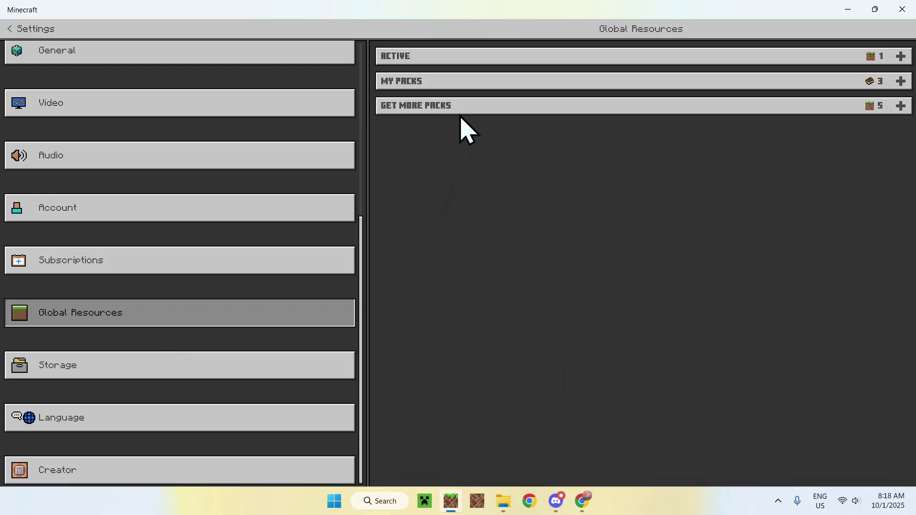
click(461, 85)
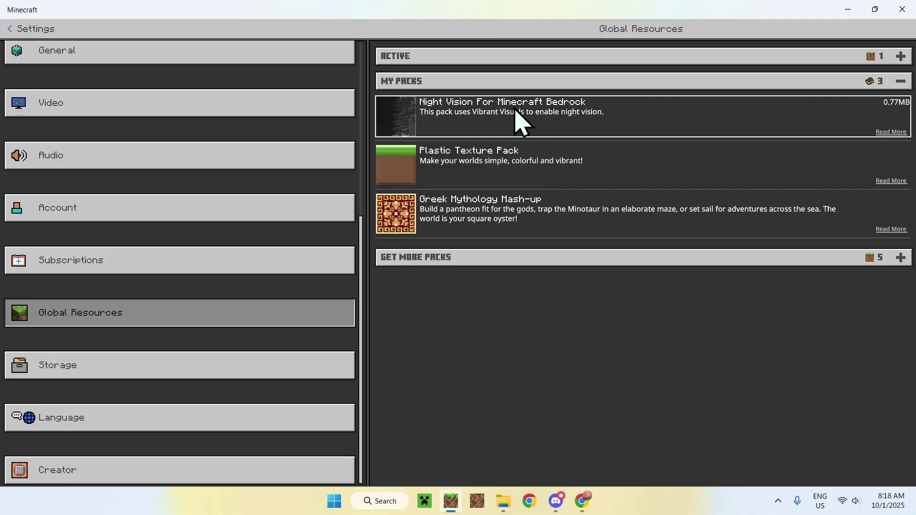
click(630, 122)
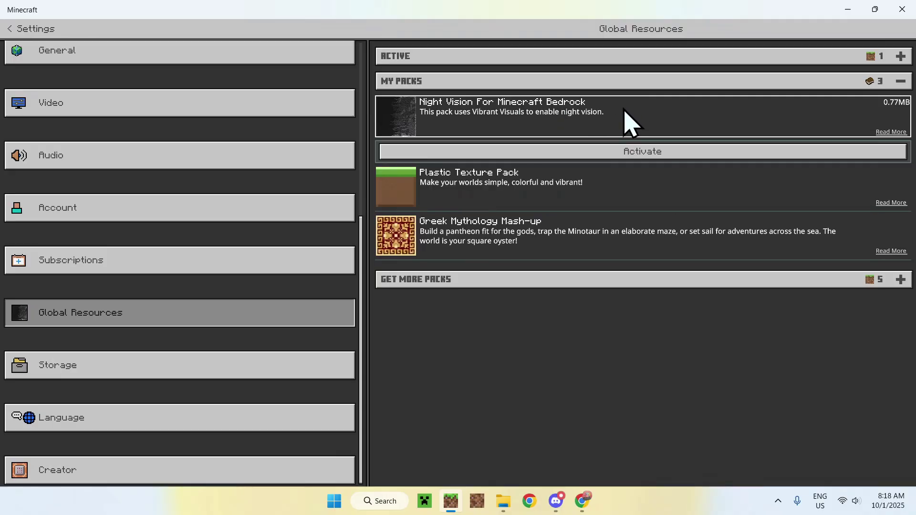
click(637, 152)
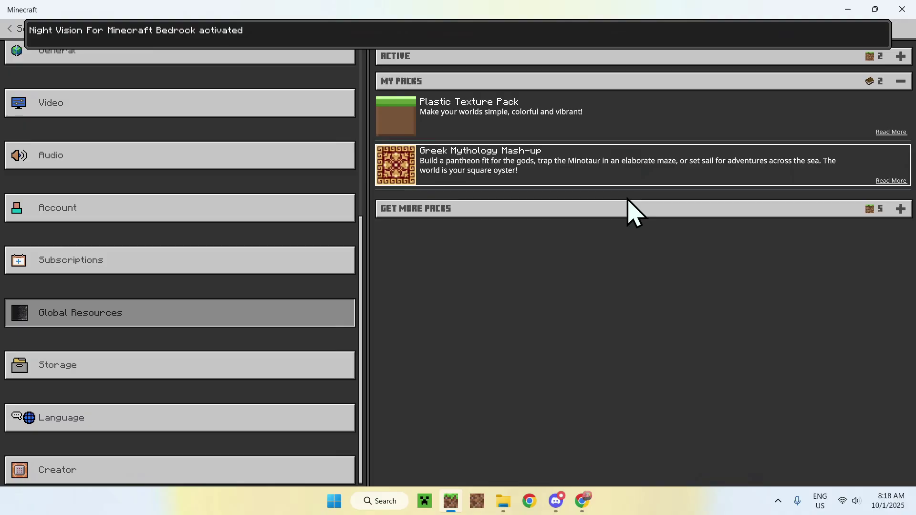
click(428, 59)
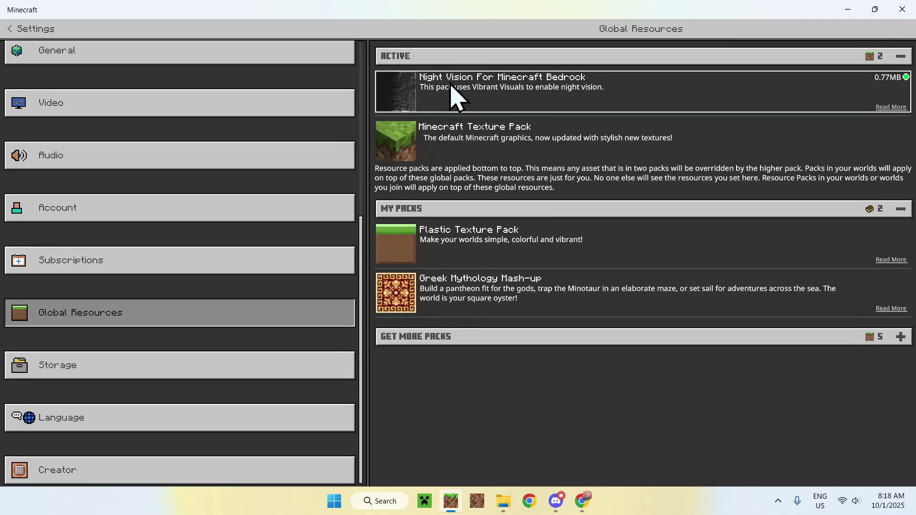
click(11, 33)
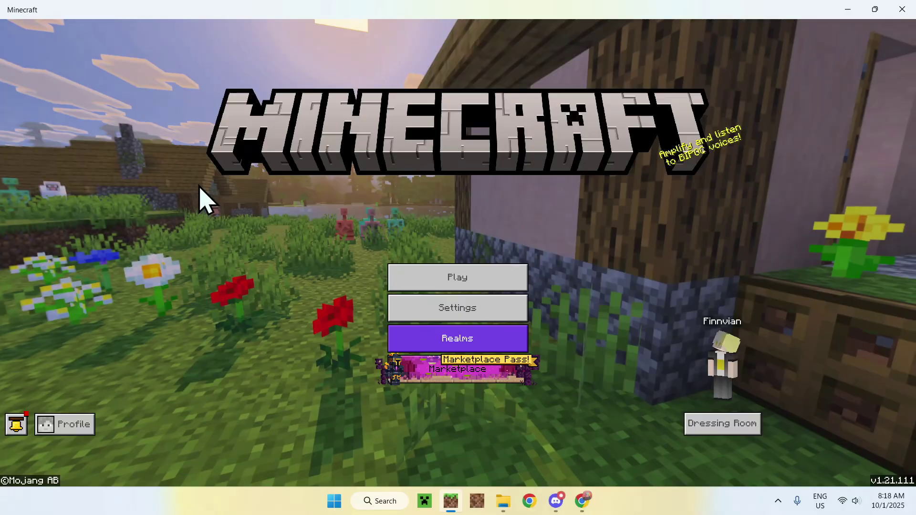
Step: Create a new world in Creative mode with cheats enabled, accepting that achievements can't be earned
click(458, 279)
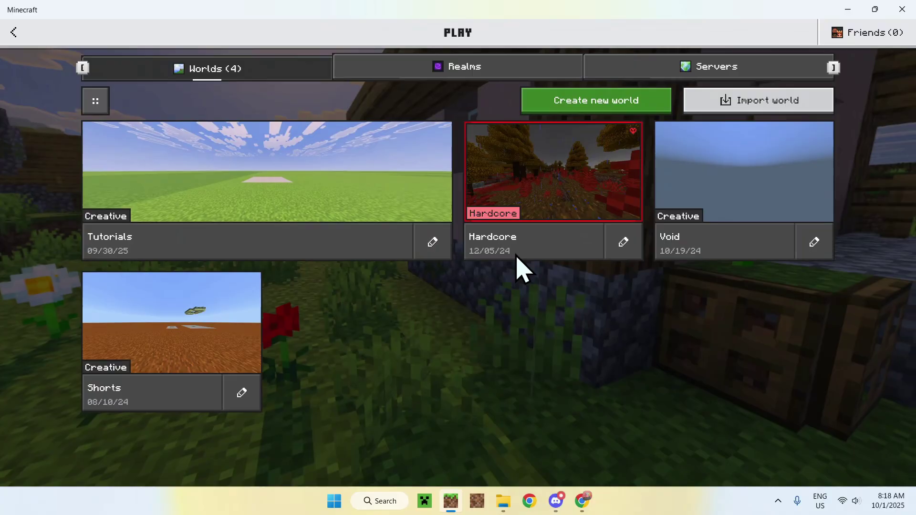
click(579, 105)
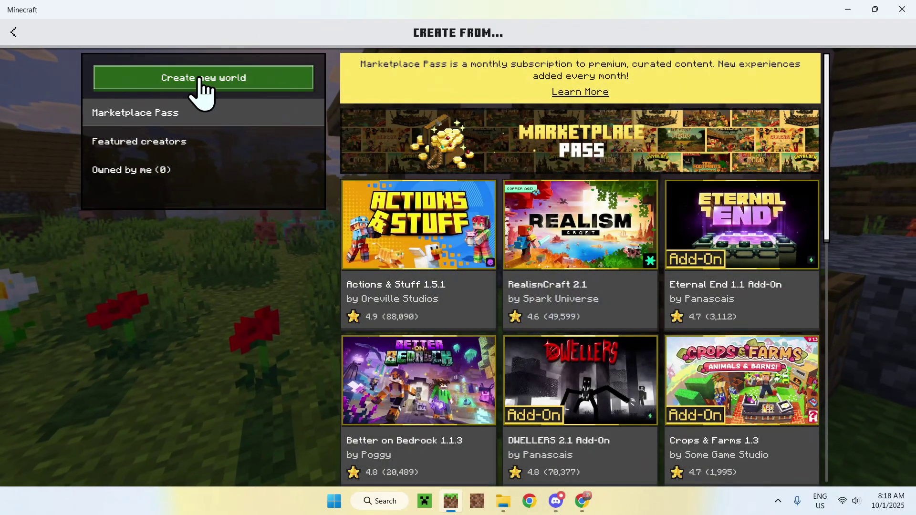
click(201, 79)
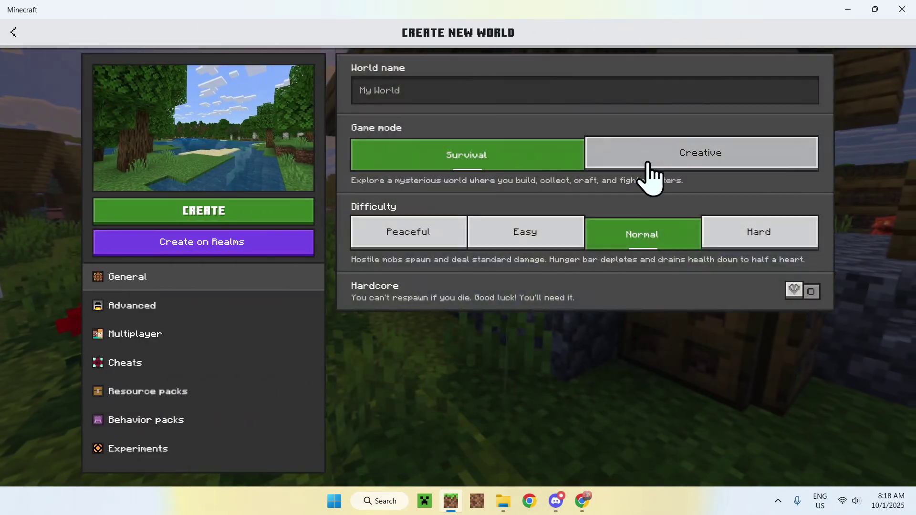
click(647, 165)
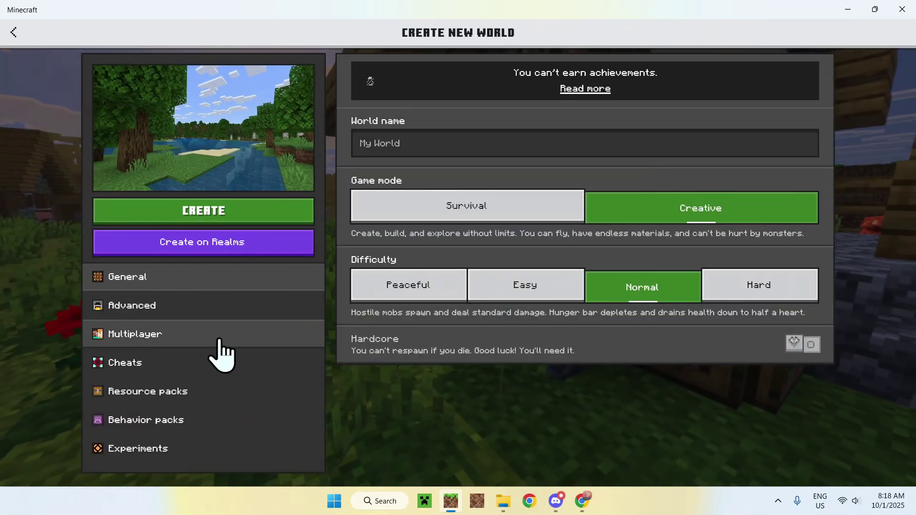
click(172, 363)
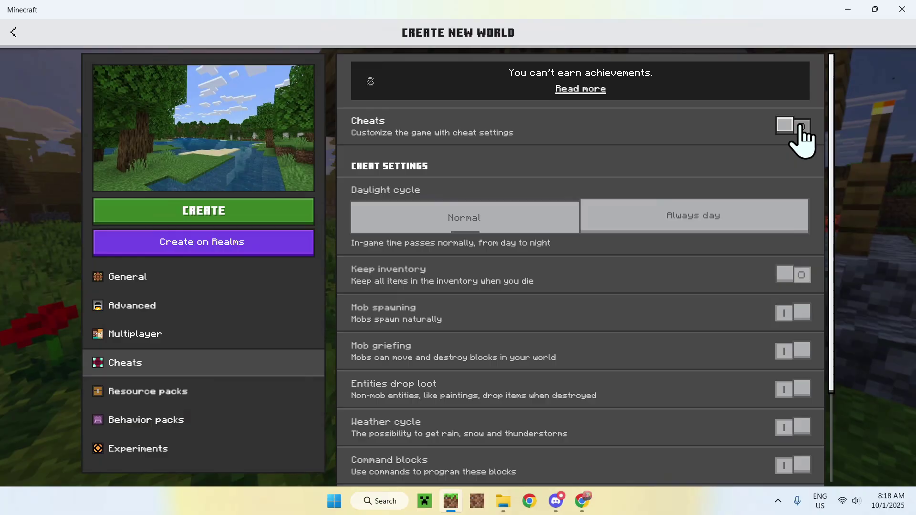
click(200, 213)
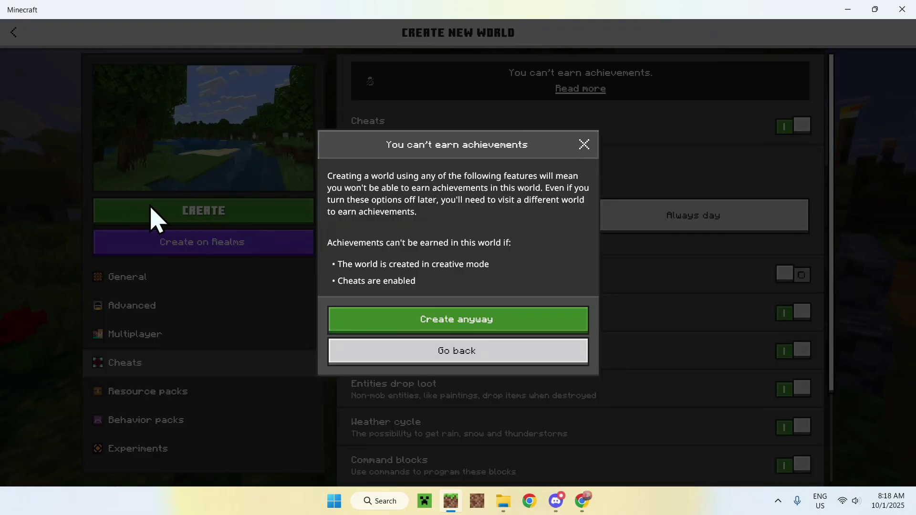
click(461, 320)
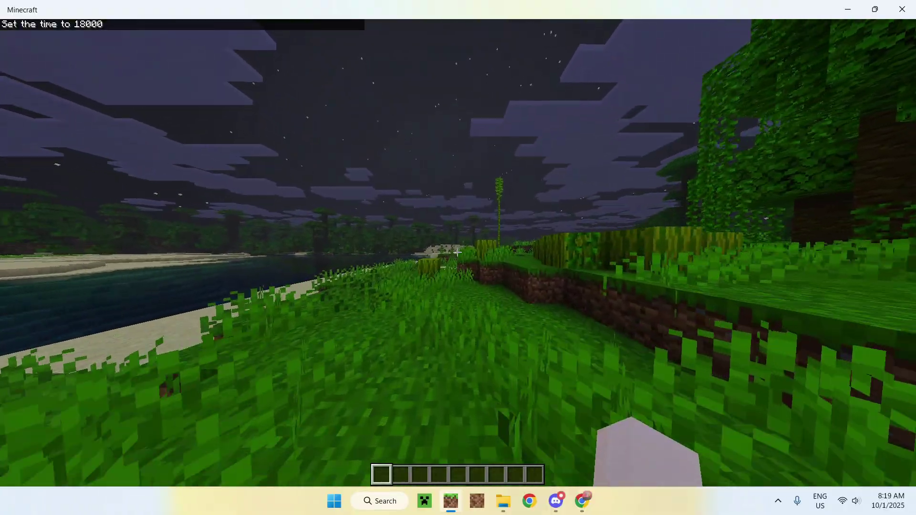
Step: Walk forward across the grass at night to examine how bright the surroundings look with the pack
key(w)
key(w)
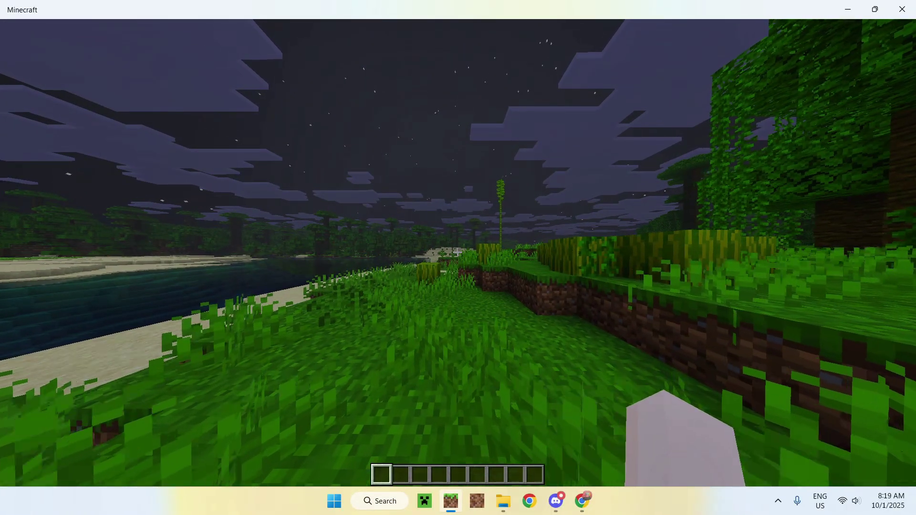
key(w)
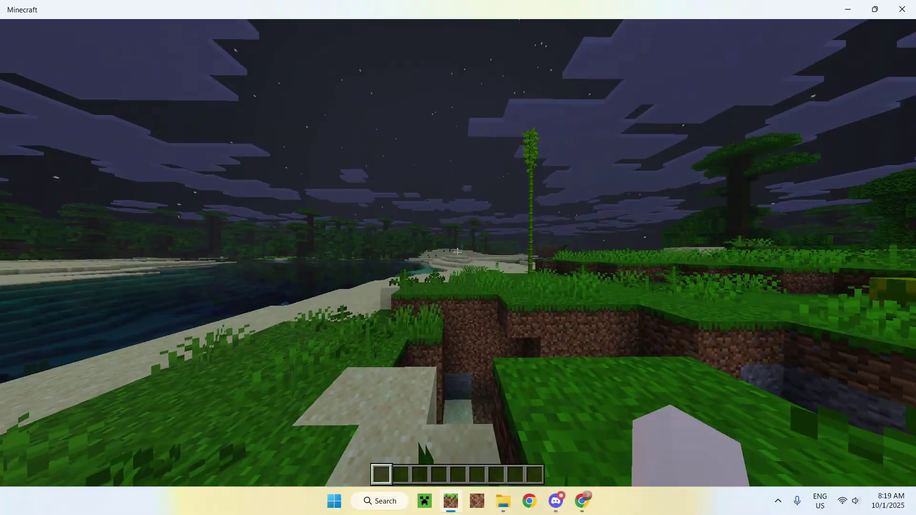
Step: Raise the Vibrant Visuals brightness to its maximum in the video settings and resume the game
key(Escape)
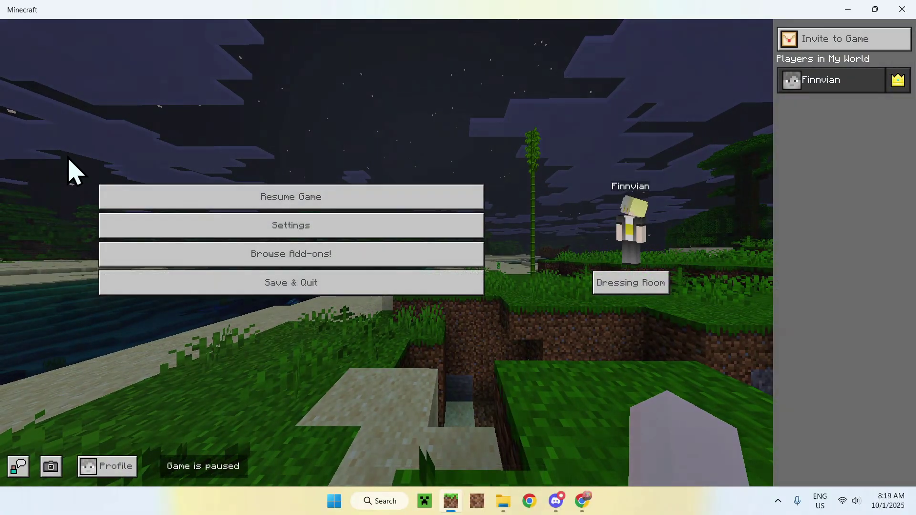
click(267, 229)
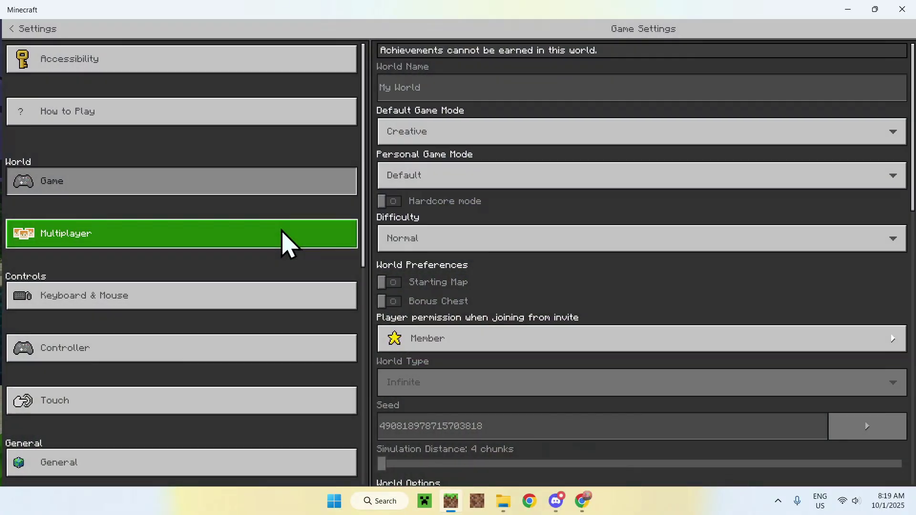
scroll(184, 405, down, 2)
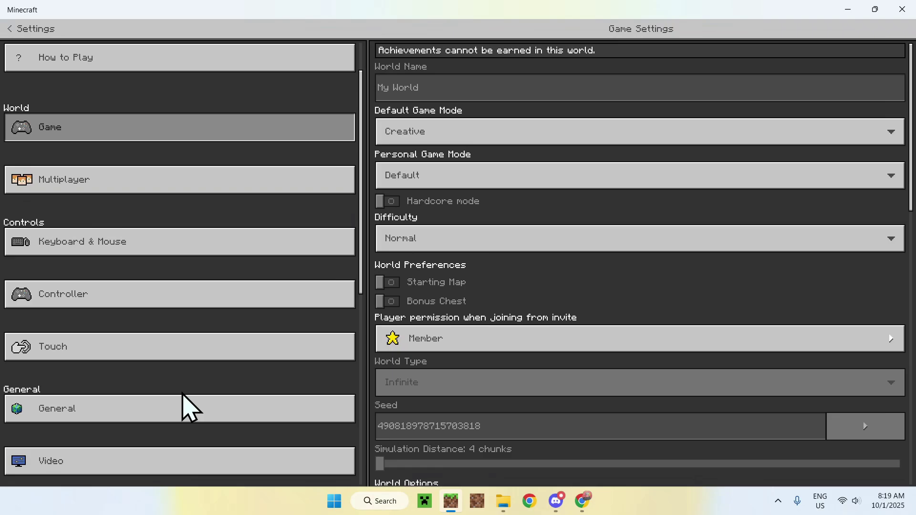
click(149, 446)
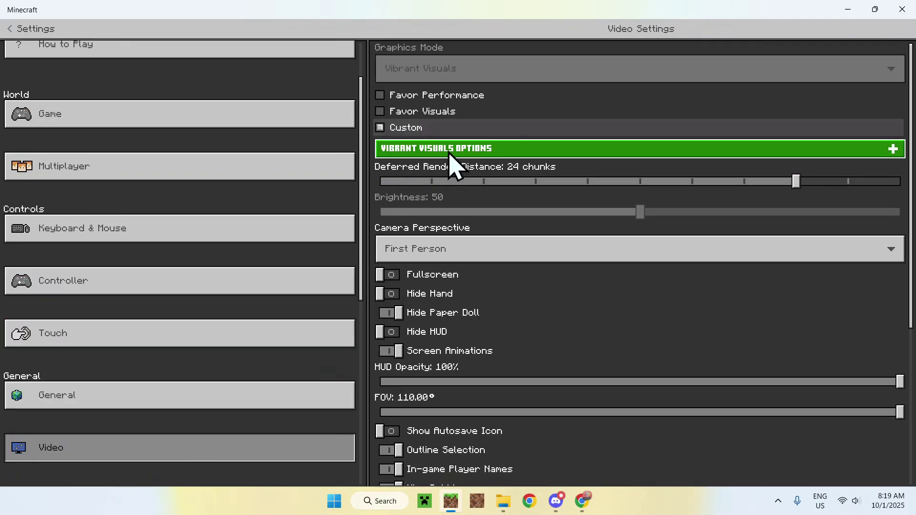
click(549, 151)
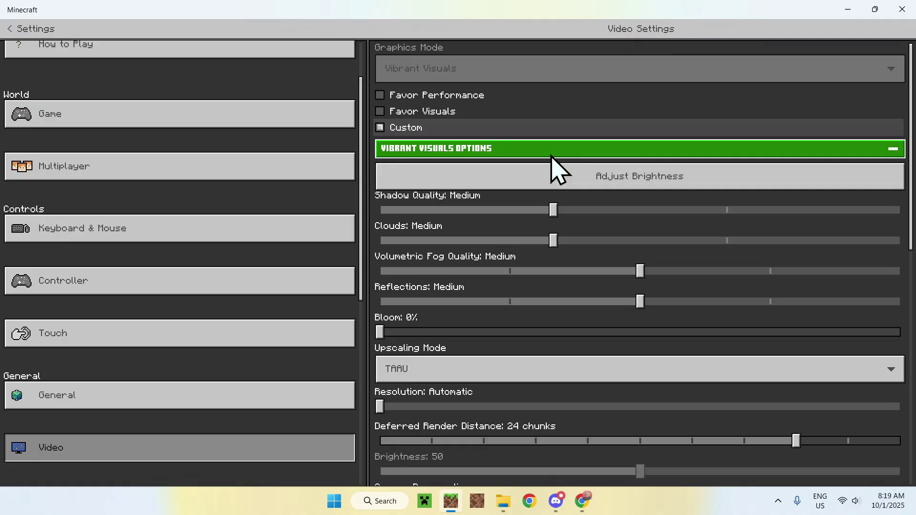
click(638, 179)
drag(480, 313, 605, 344)
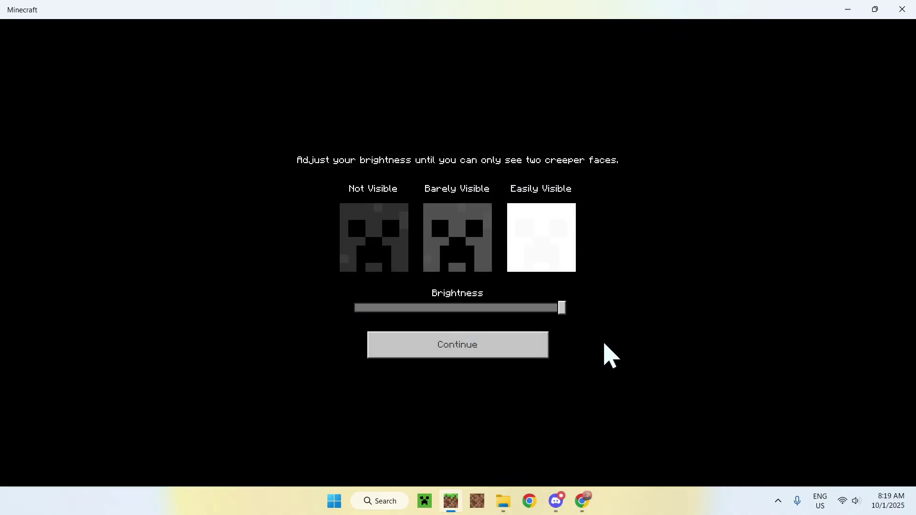
click(455, 353)
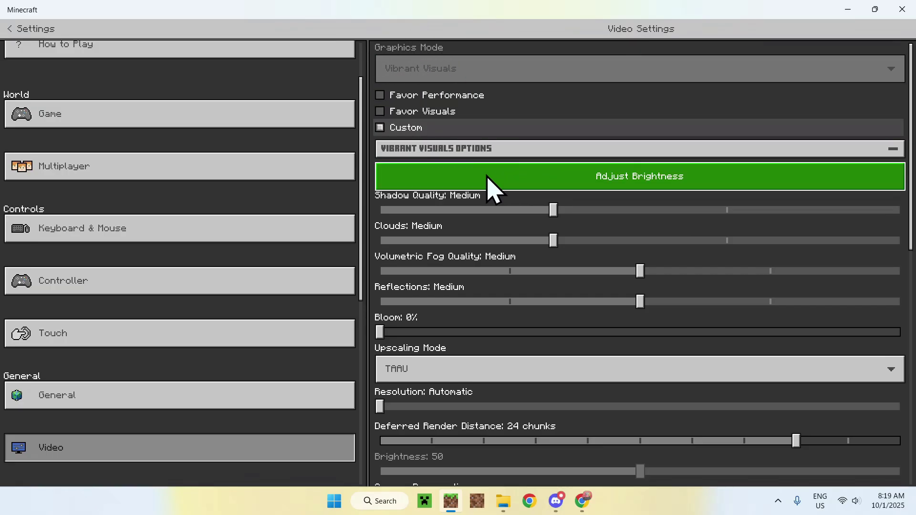
click(19, 32)
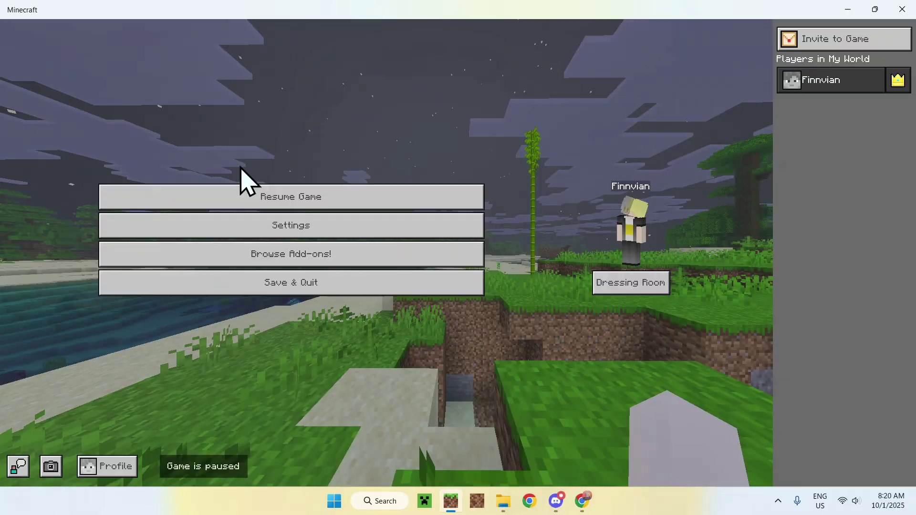
click(287, 196)
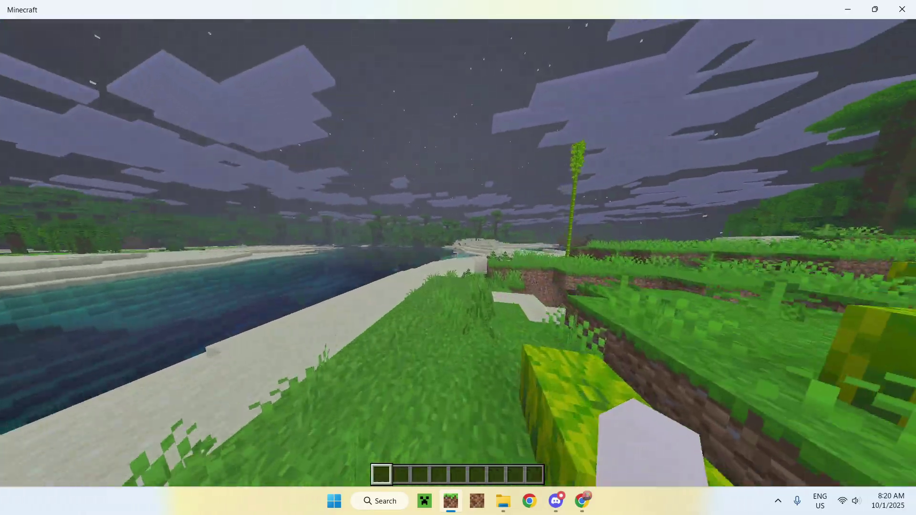
Step: Walk along the sandy shore at night to check the terrain's visibility at maximum brightness
key(w)
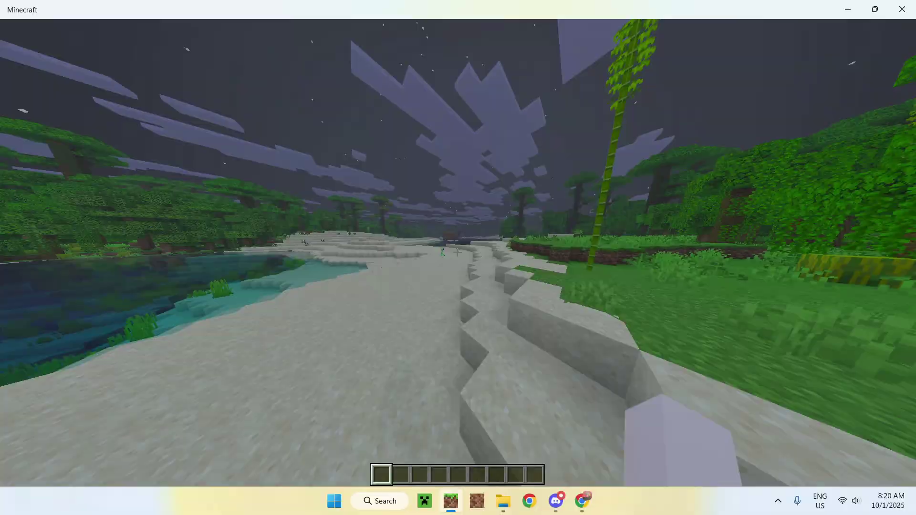
key(w)
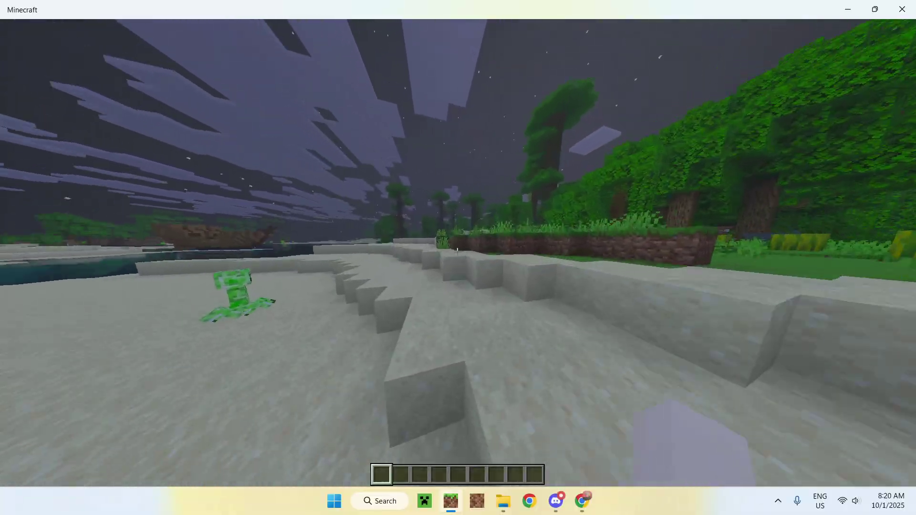
key(w)
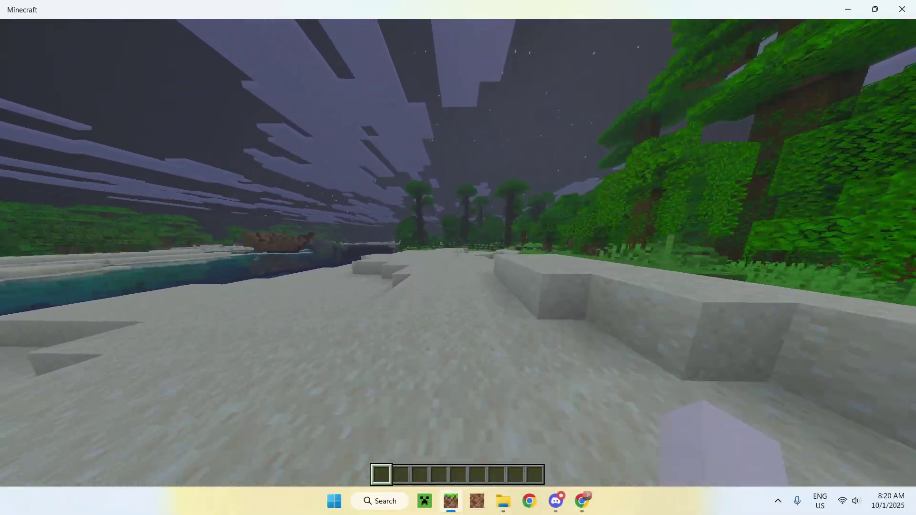
Step: Explore the sand strip between the water and the jungle edge to compare how bright the trees, water and sky look
key(w)
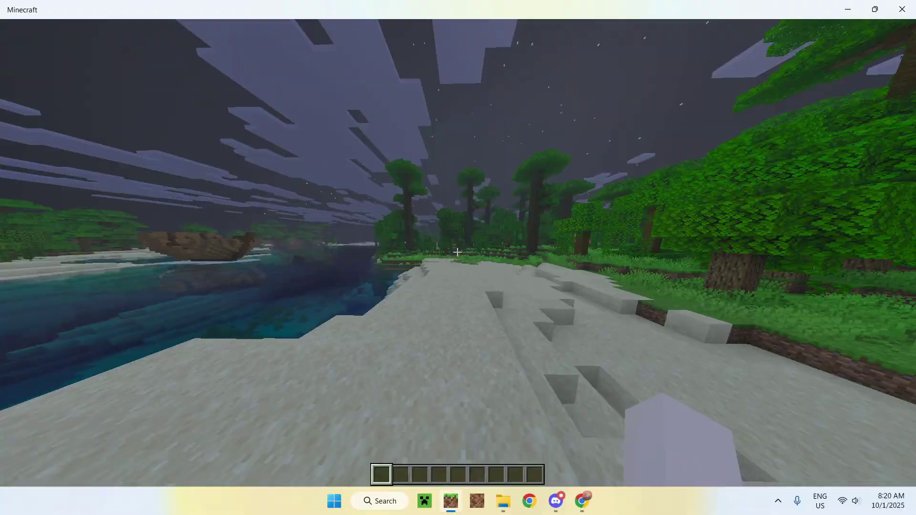
key(w)
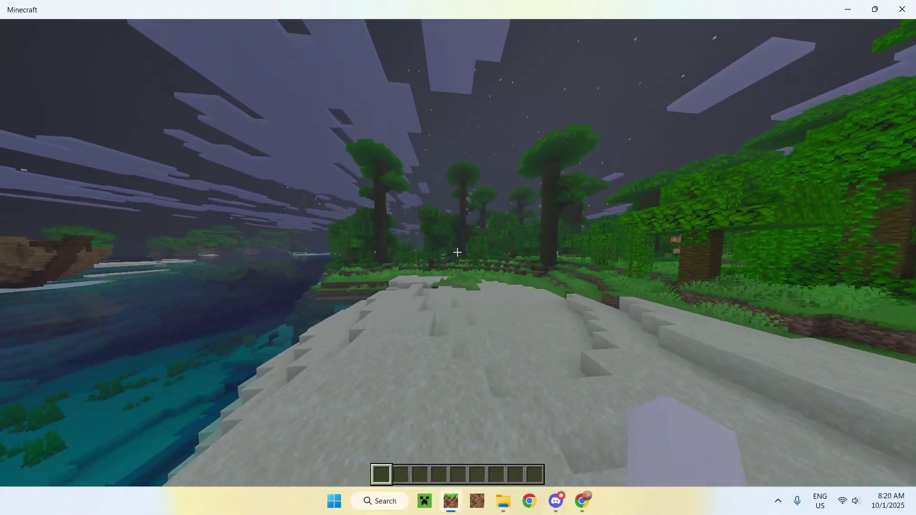
key(w)
key(w)
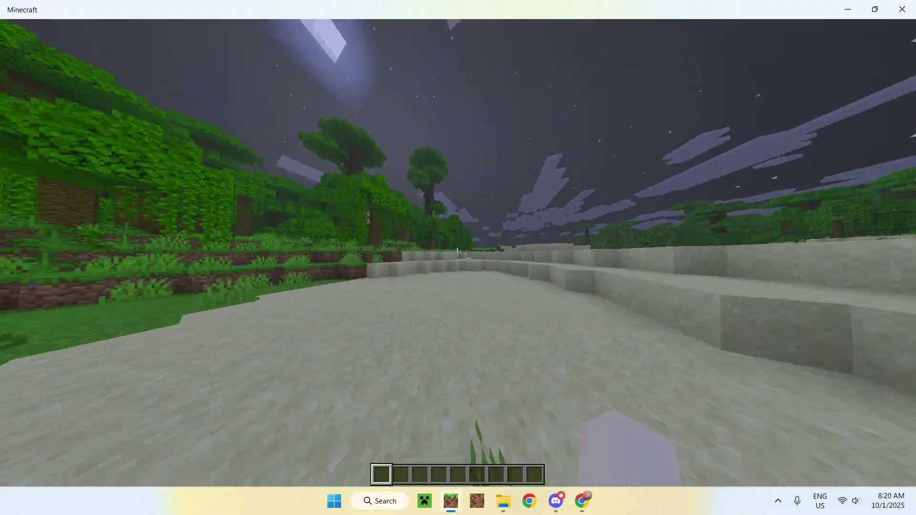
key(w)
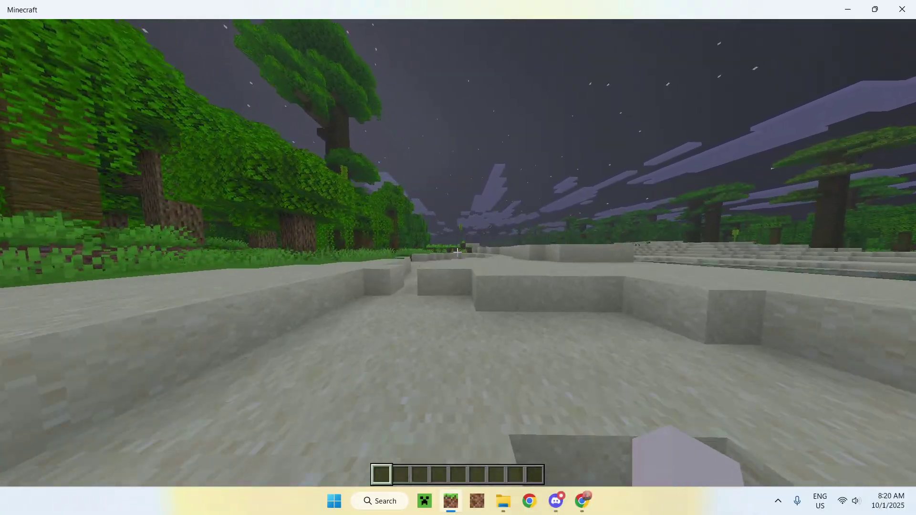
key(w)
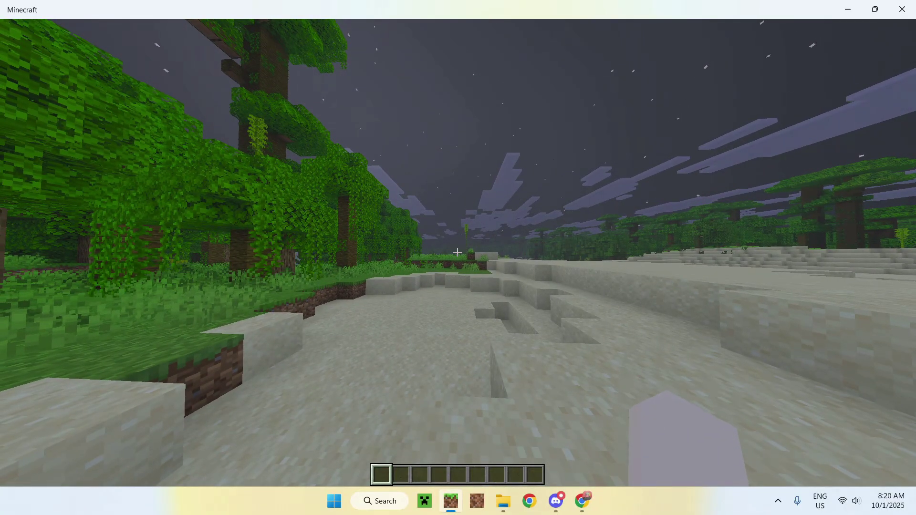
Step: Save and quit the world, return to the main menu and open the Global Resources settings
click(282, 286)
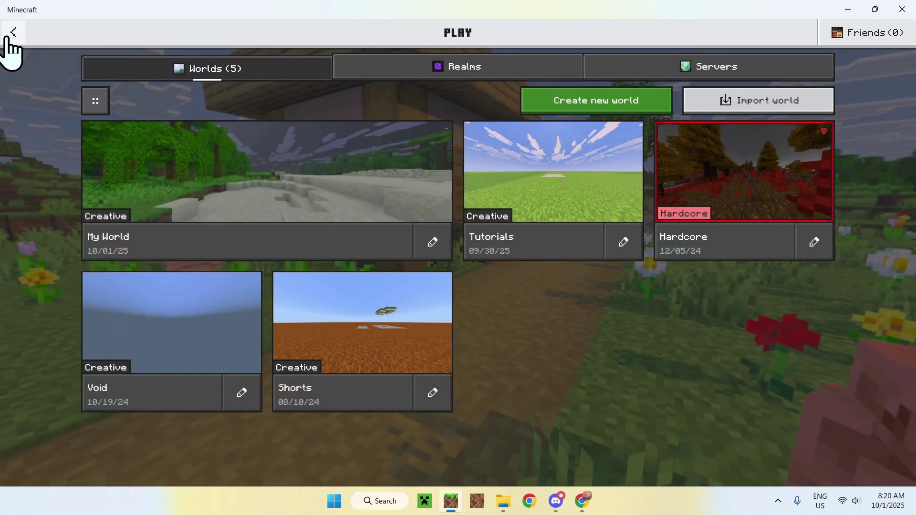
click(10, 38)
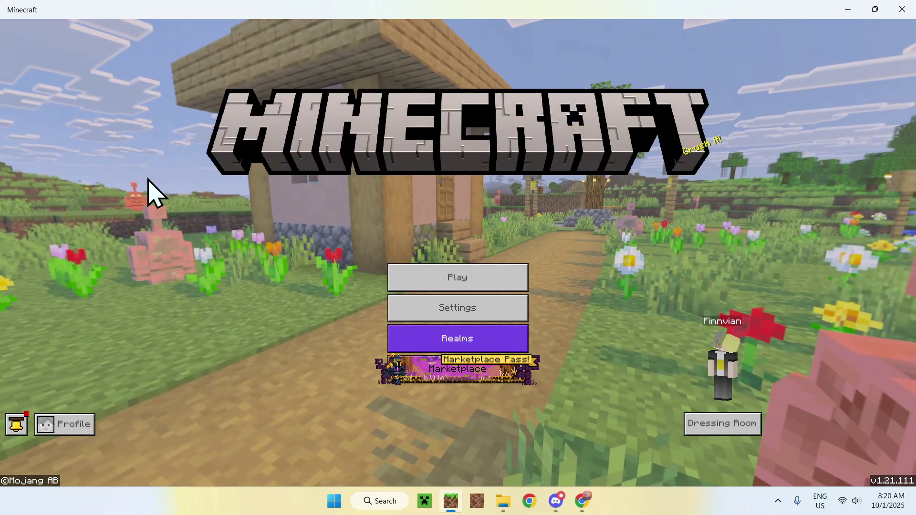
click(455, 313)
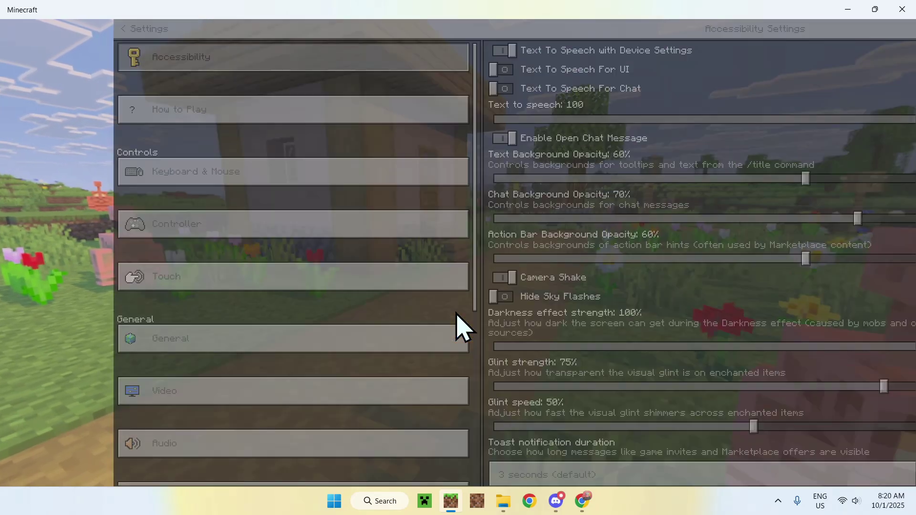
drag(361, 310, 379, 487)
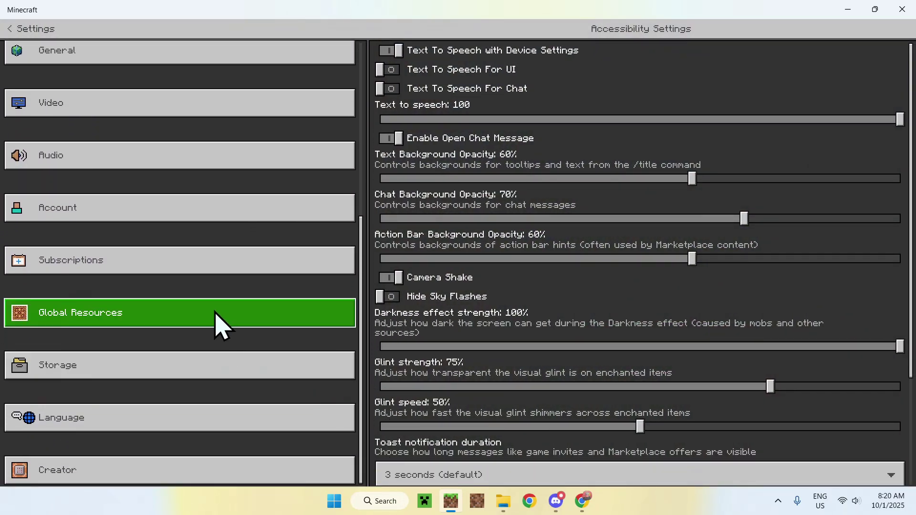
click(230, 328)
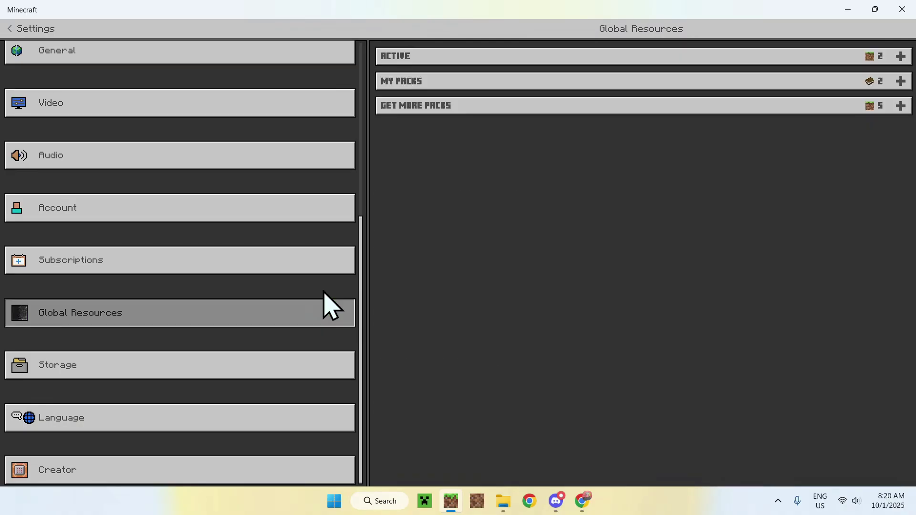
Step: Deactivate the Night Vision For Minecraft Bedrock pack among the active global resource packs
click(520, 61)
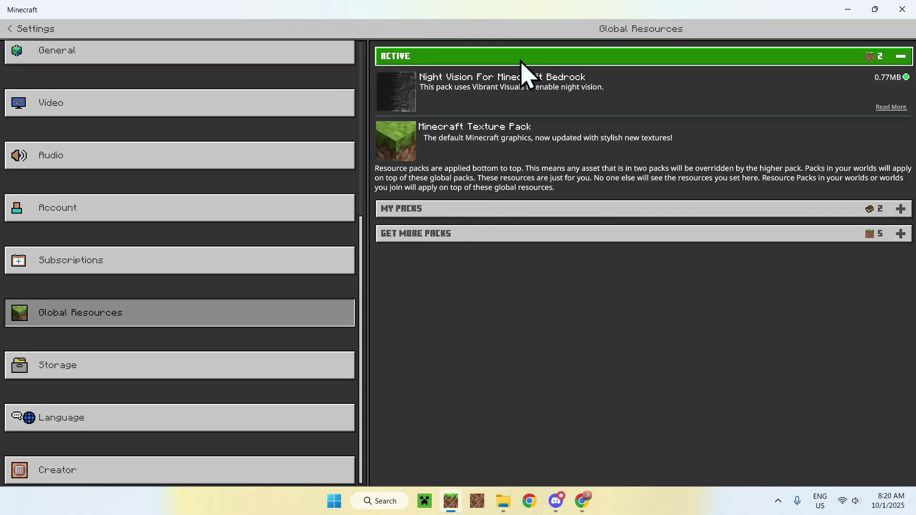
click(547, 95)
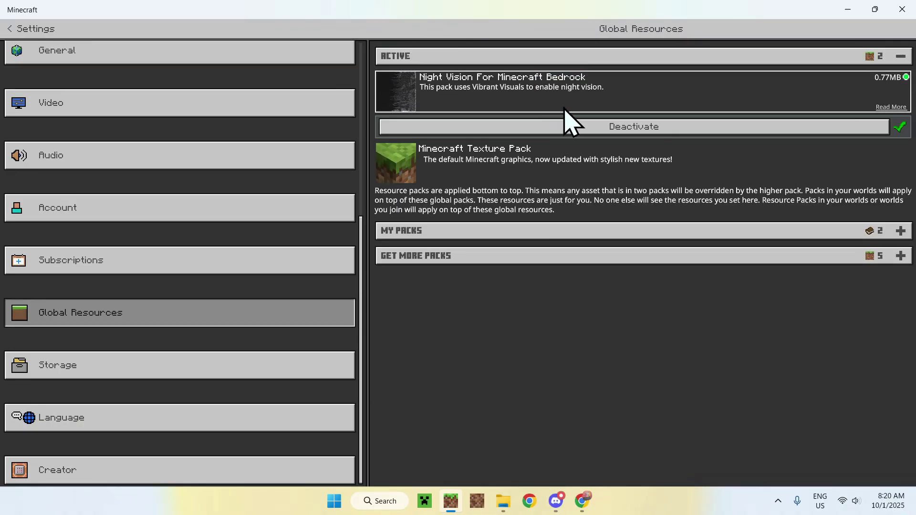
click(639, 129)
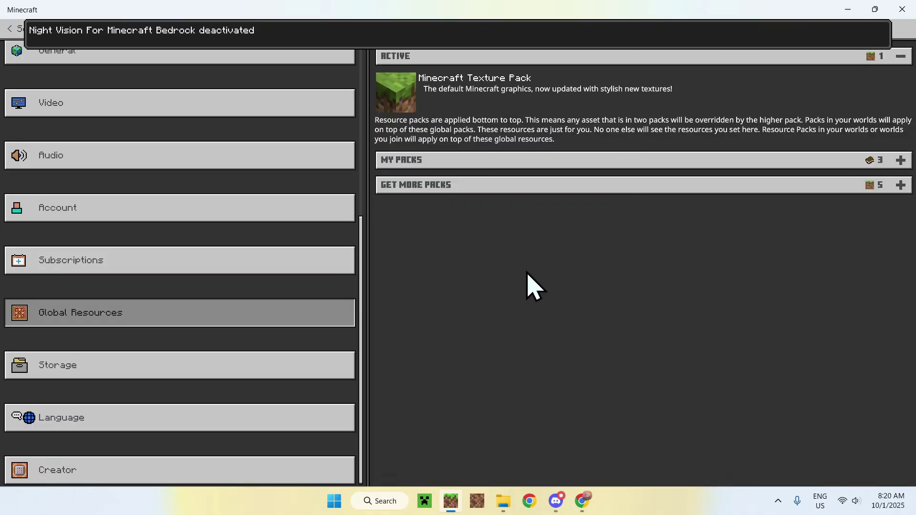
Step: Leave the settings and reopen the Creative world My World from the worlds list
click(16, 30)
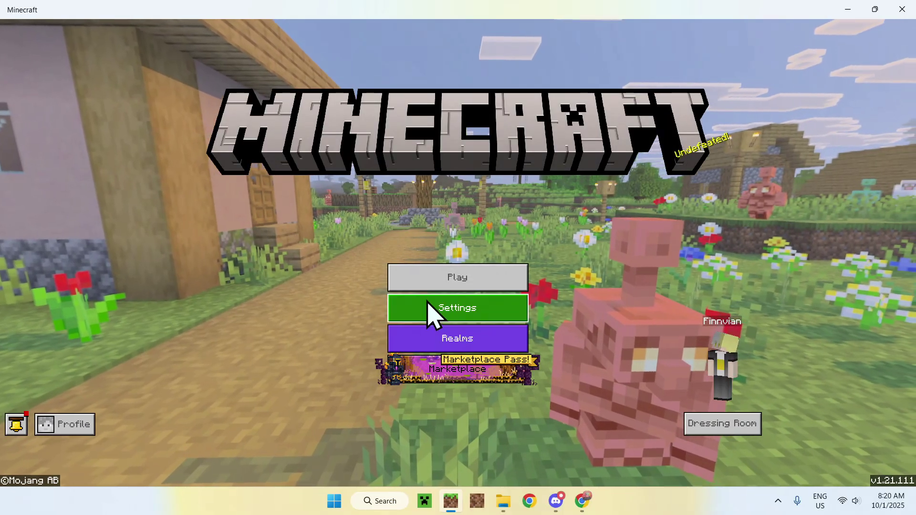
click(463, 285)
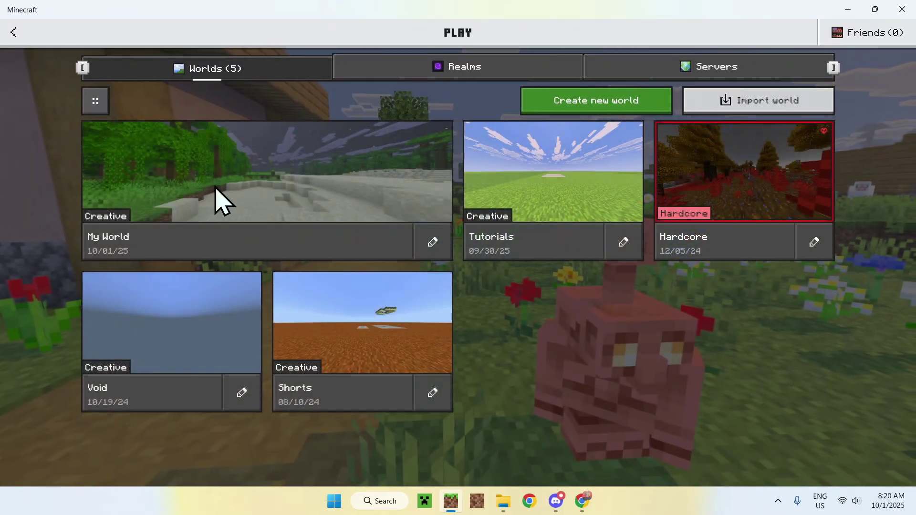
click(220, 198)
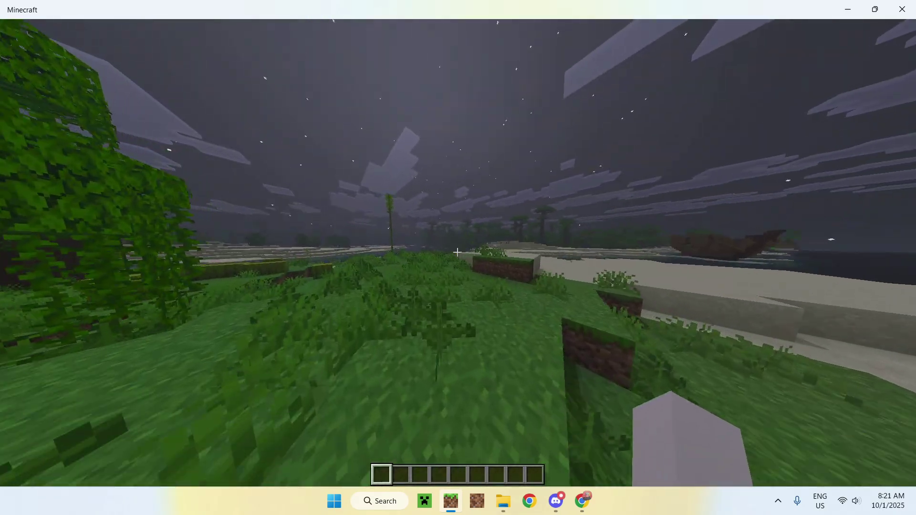
Step: Walk through the jungle and along the riverbank at night to examine the brightness without the night vision pack
key(w)
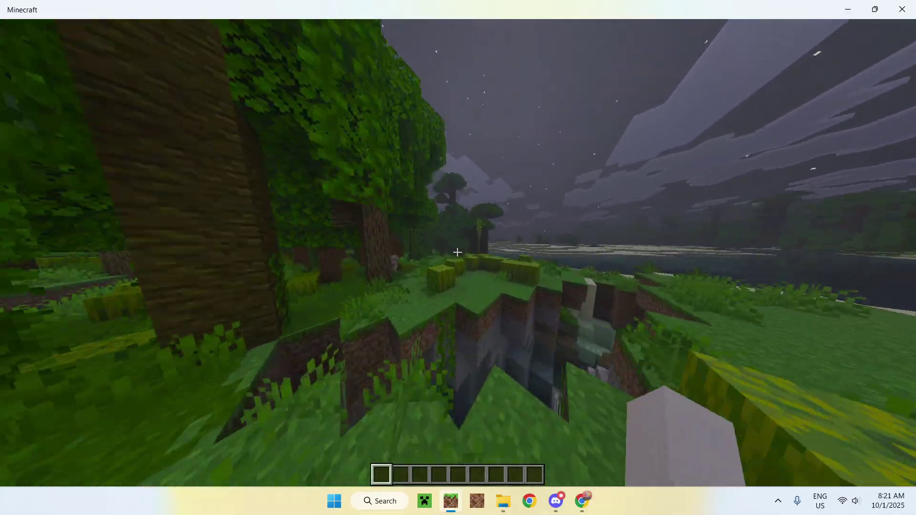
key(w)
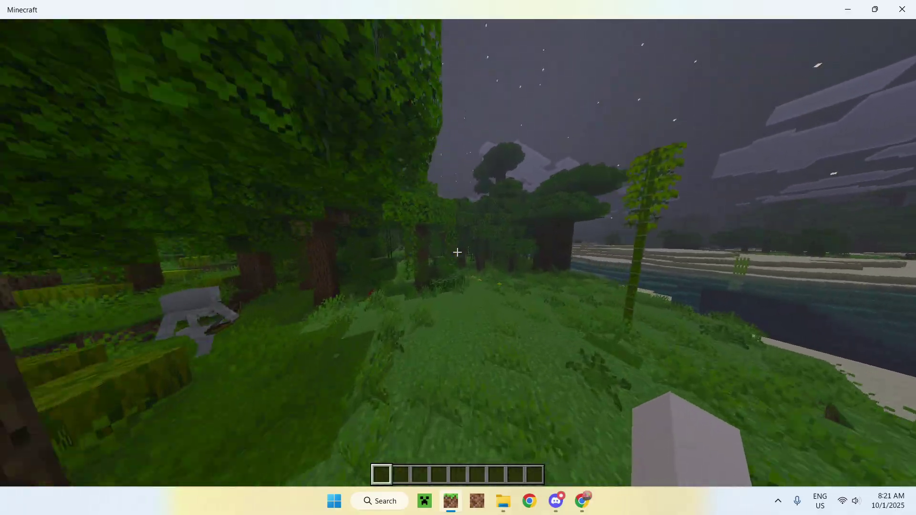
key(w)
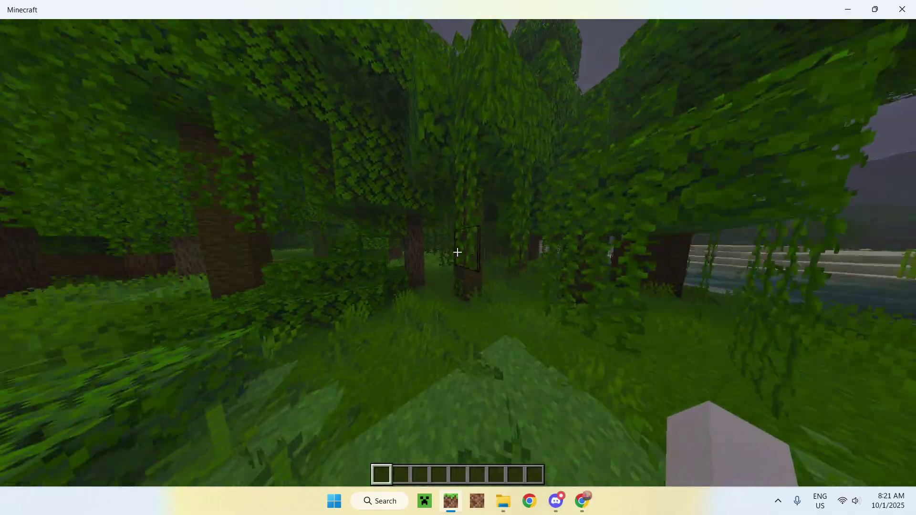
key(w)
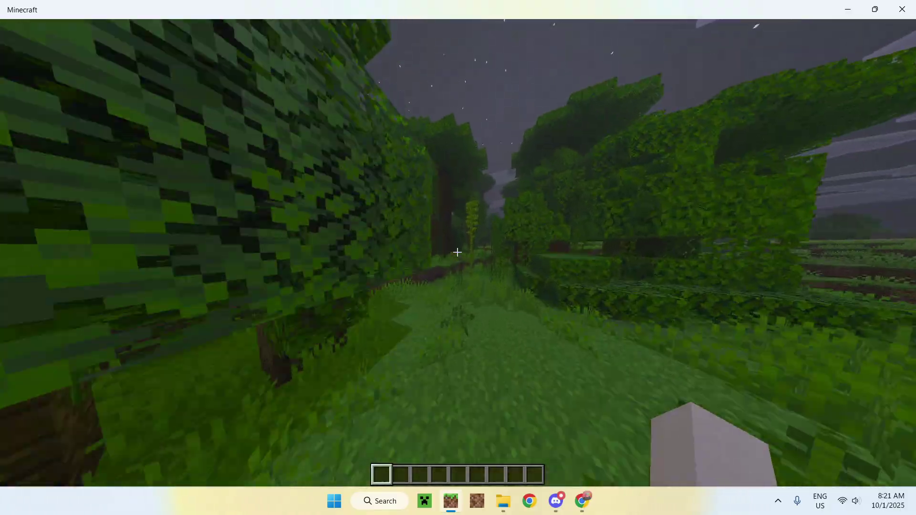
key(w)
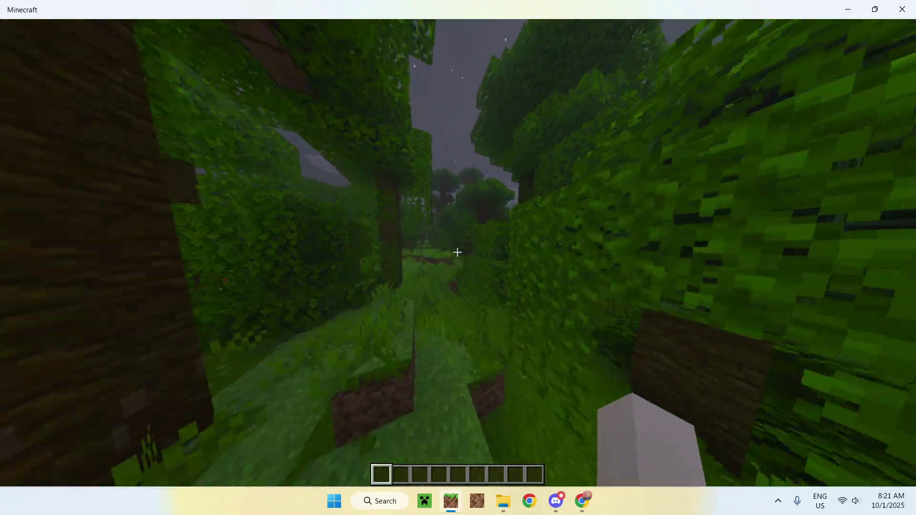
key(w)
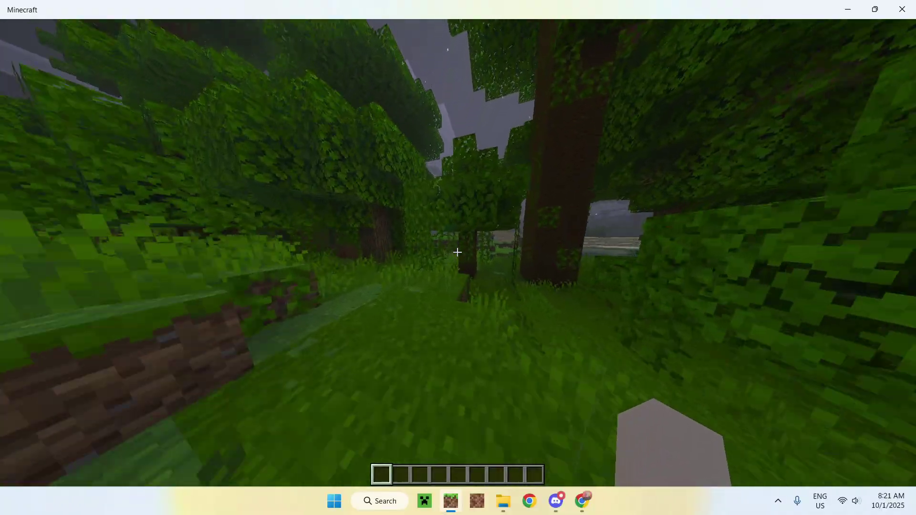
key(w)
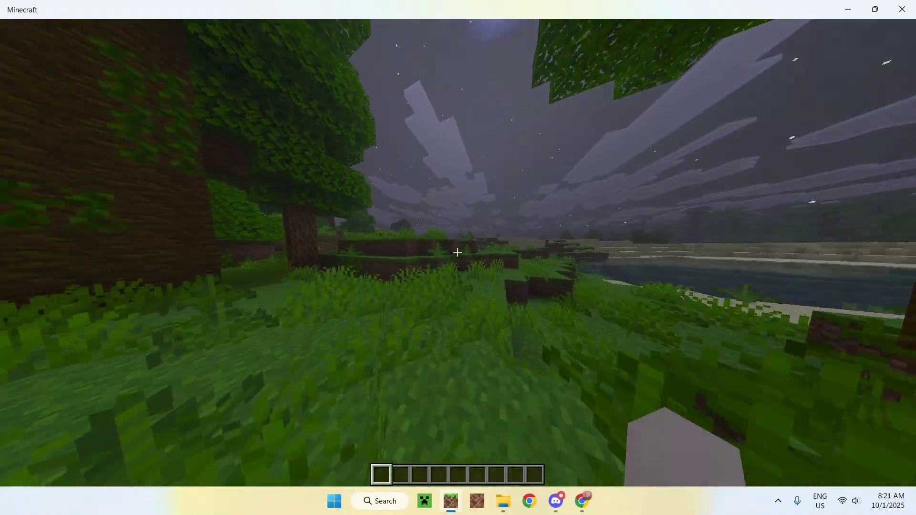
key(w)
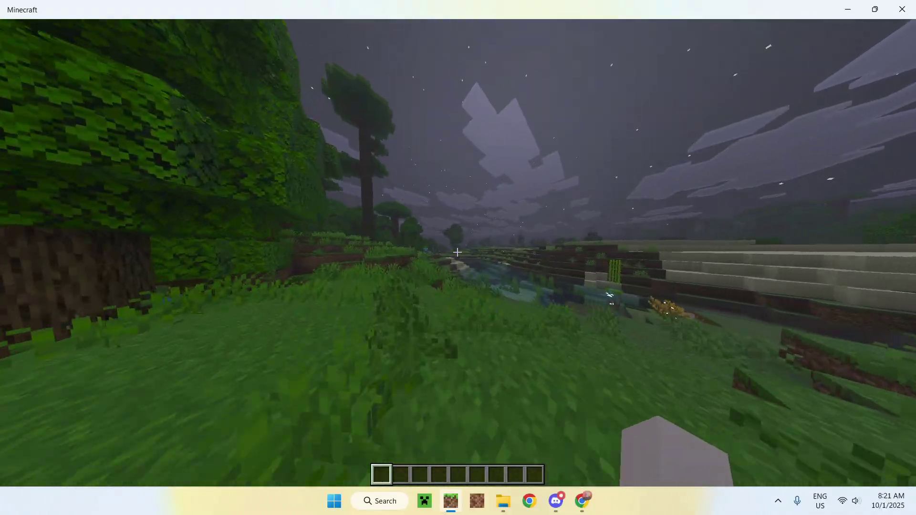
key(w)
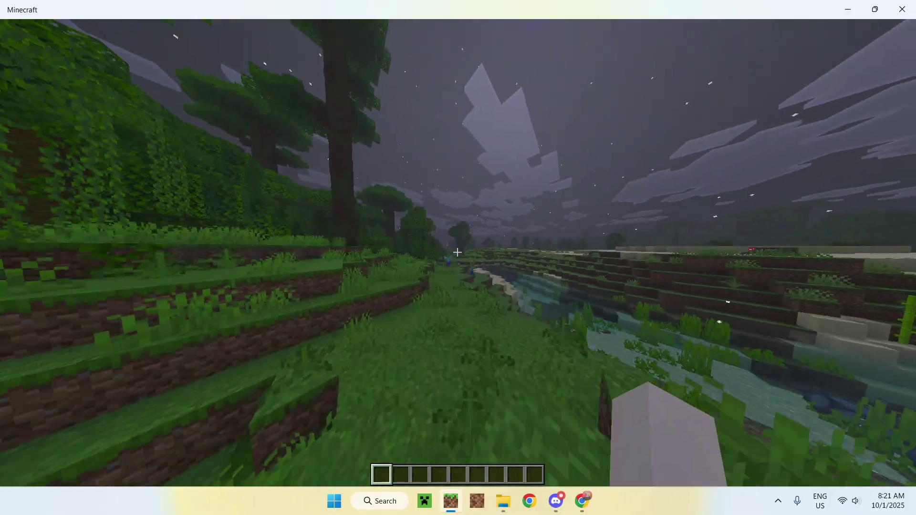
Step: Switch to the front-facing third-person view and walk along the riverbank to inspect the character and terrain without the pack
key(w)
key(F5)
key(F5)
key(w)
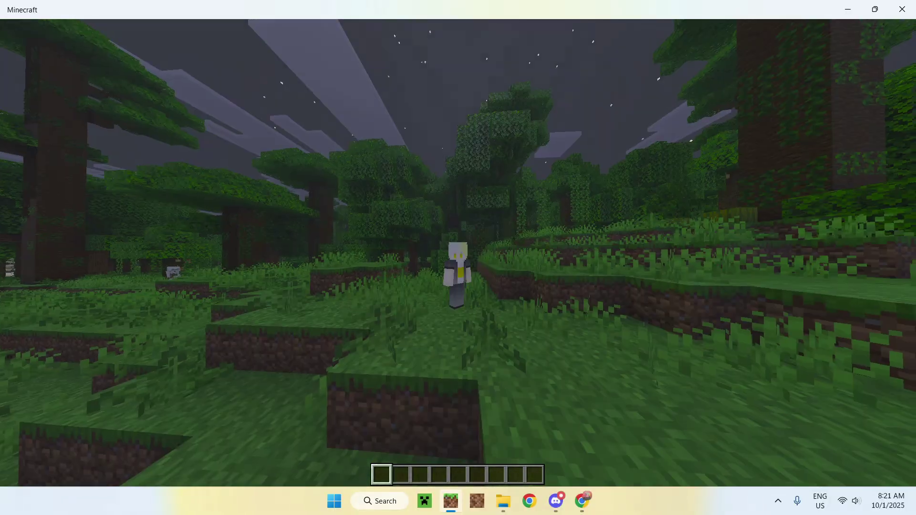
key(w)
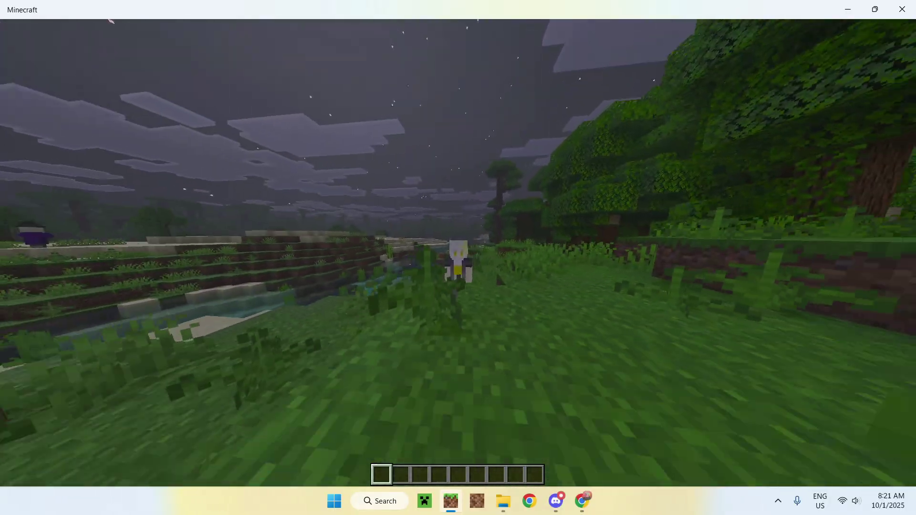
key(w)
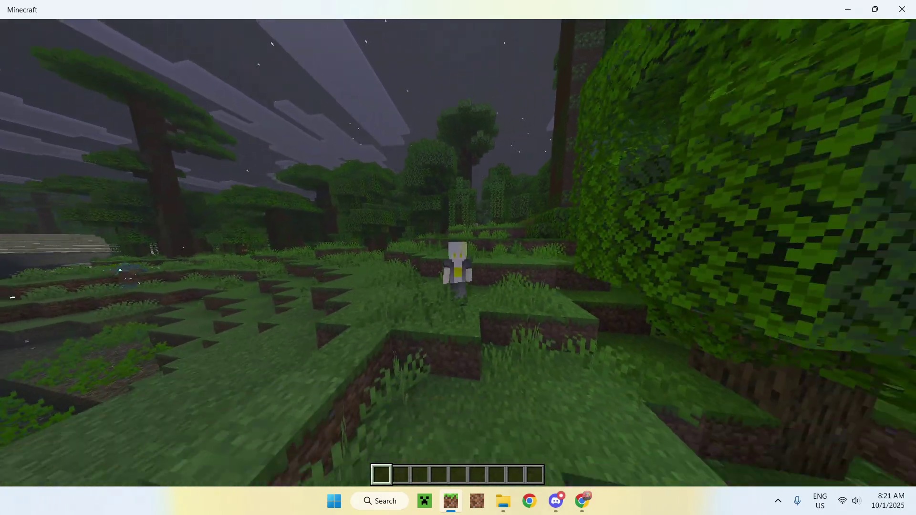
key(w)
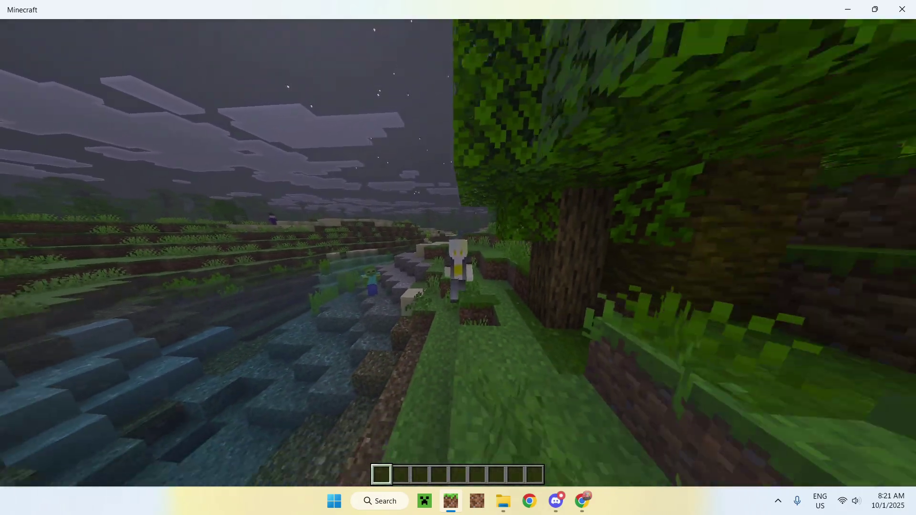
key(w)
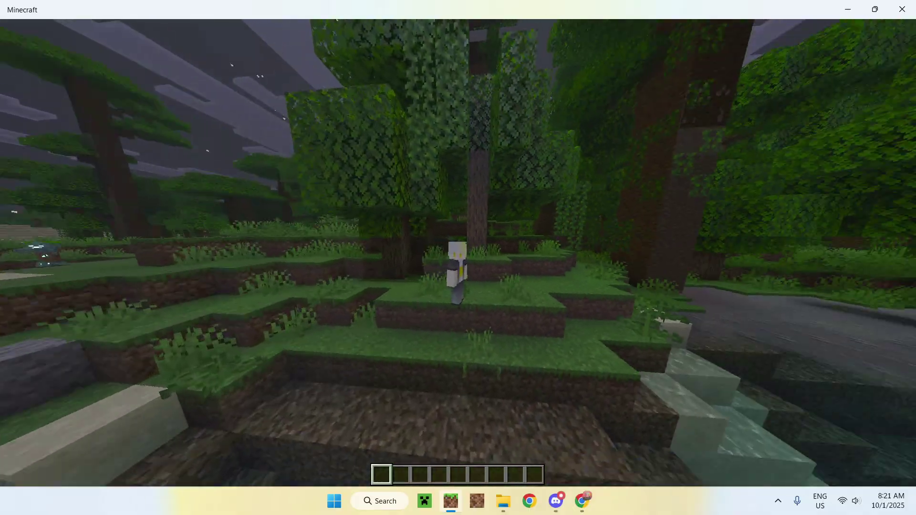
key(w)
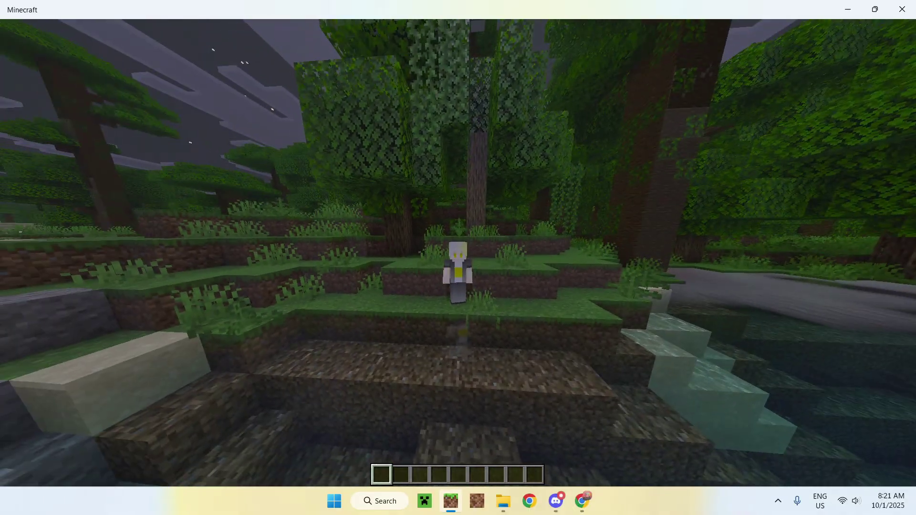